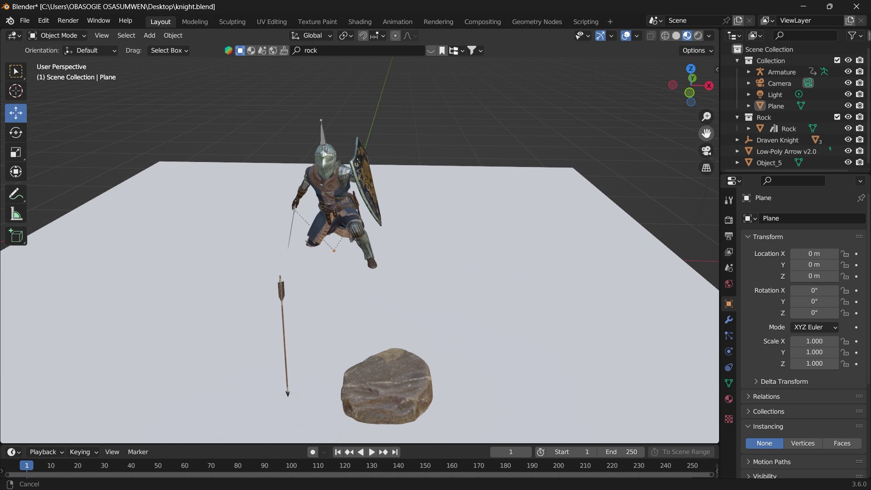
Search the add-on preferences for "scatt" and make sure Object: Scatter Objects is enabled
{"action": "left_click_drag", "start_coordinate": [707, 134], "coordinate": [707, 127]}
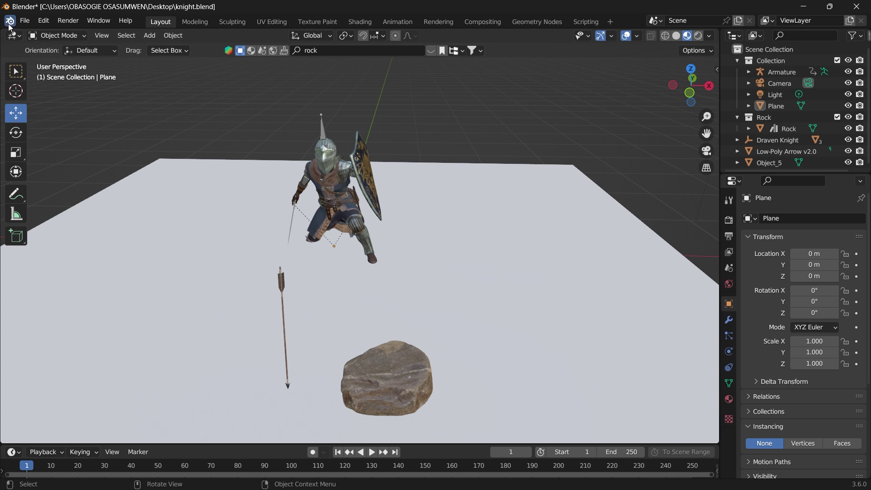
{"action": "left_click", "coordinate": [41, 21]}
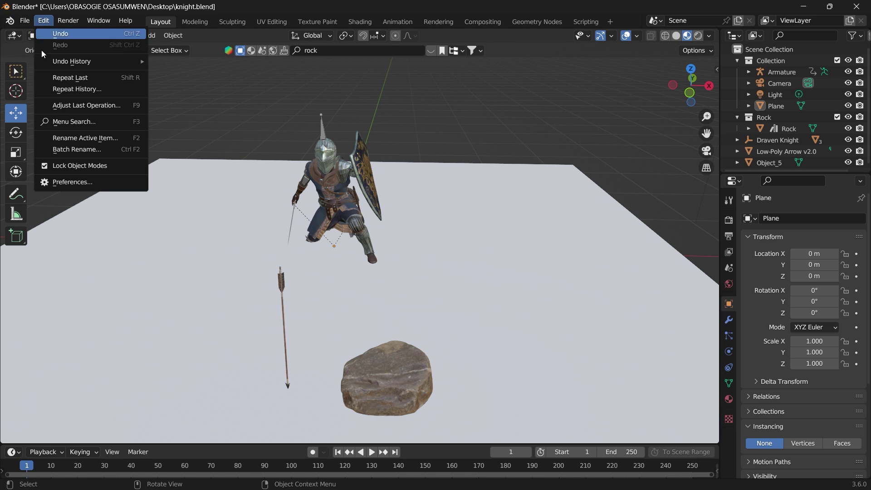
{"action": "left_click", "coordinate": [64, 182]}
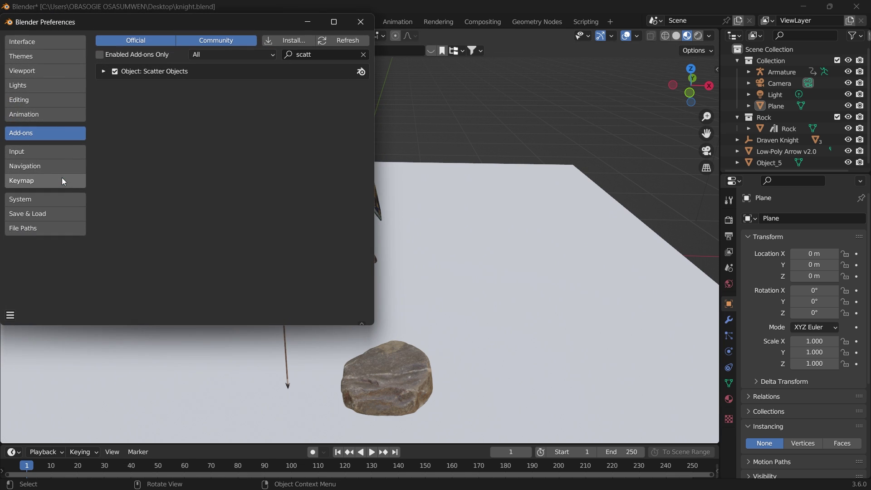
{"action": "left_click", "coordinate": [363, 54]}
{"action": "left_click", "coordinate": [339, 56]}
{"action": "type", "text": "scatt"}
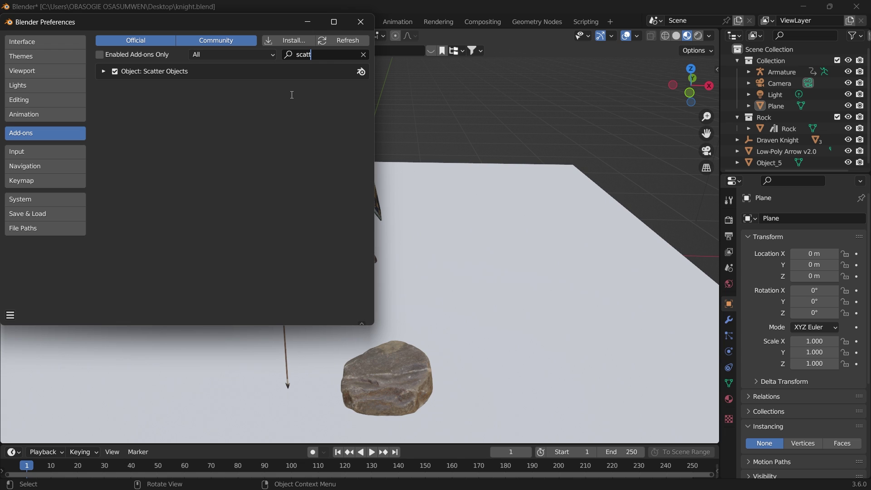
{"action": "left_click", "coordinate": [115, 72]}
{"action": "left_click", "coordinate": [115, 72]}
{"action": "left_click", "coordinate": [367, 24]}
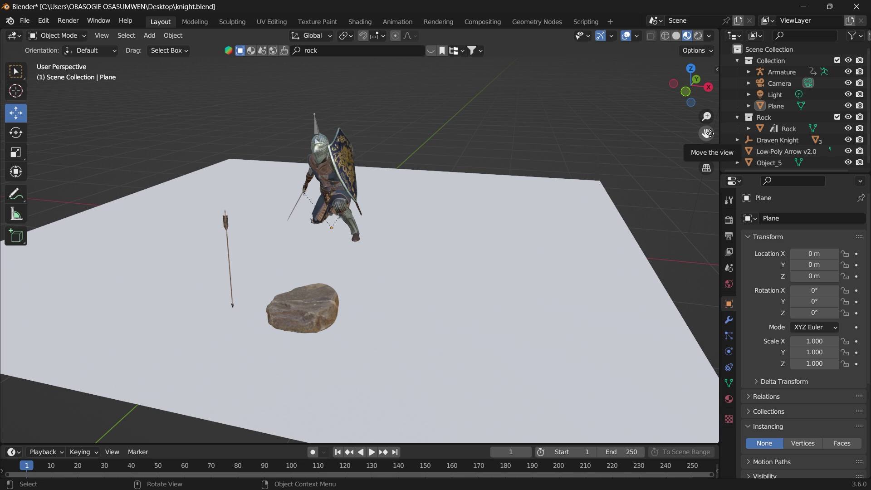
Run Scatter Objects with the rock as the source and the plane as the target, drawing a curved path around the knight
{"action": "left_click_drag", "start_coordinate": [706, 133], "coordinate": [533, 196]}
{"action": "scroll", "coordinate": [671, 138], "scroll_direction": "down", "scroll_amount": 4}
{"action": "scroll", "coordinate": [592, 180], "scroll_direction": "up", "scroll_amount": 4}
{"action": "left_click", "coordinate": [319, 326]}
{"action": "left_click", "coordinate": [444, 236], "text": "shift"}
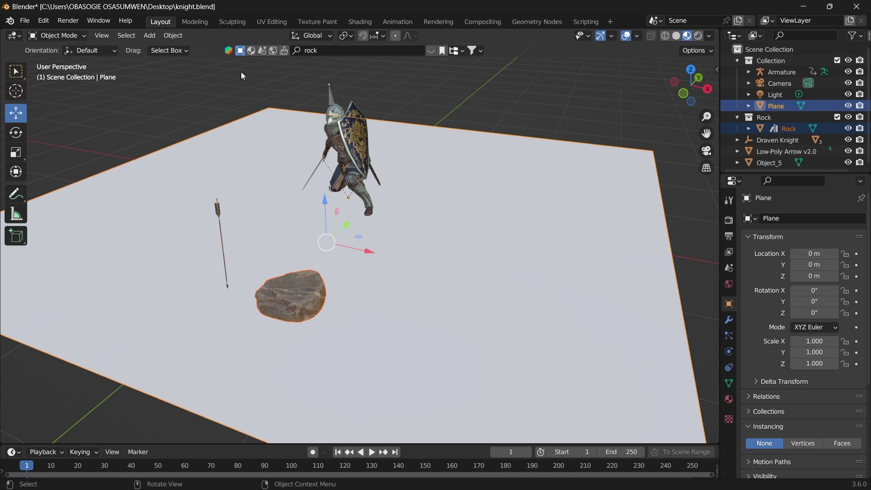
{"action": "left_click", "coordinate": [181, 41]}
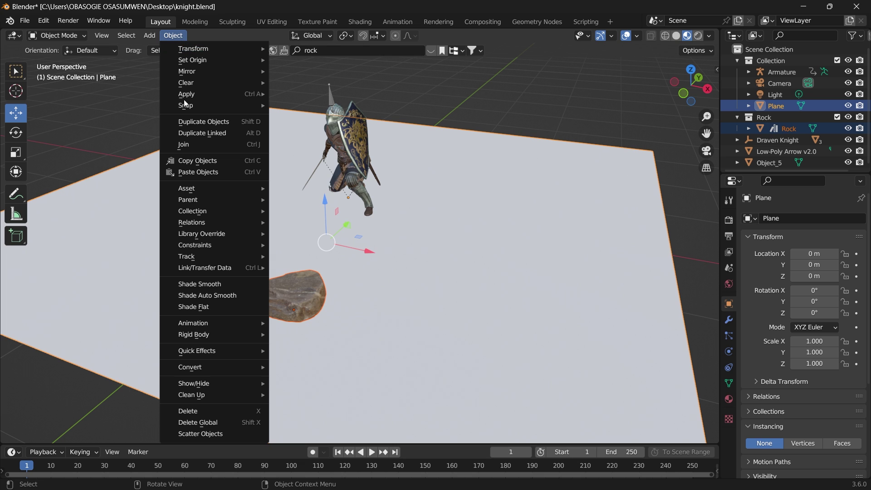
{"action": "left_click", "coordinate": [216, 433]}
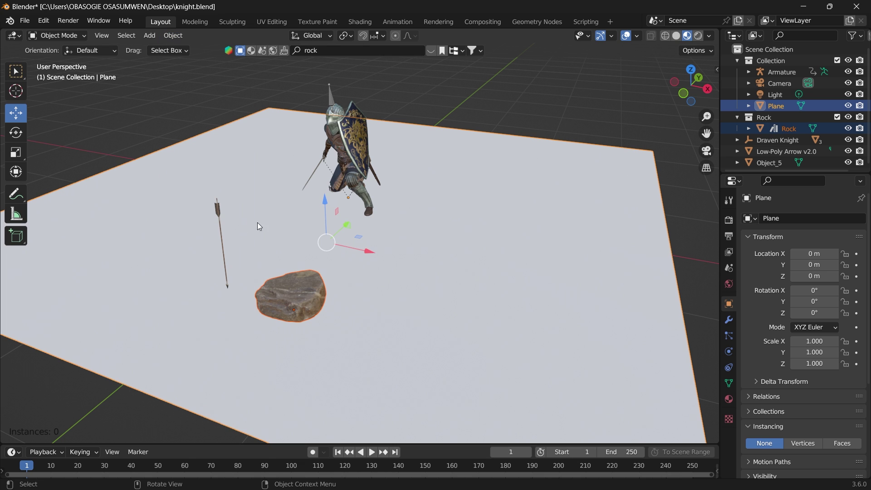
{"action": "middle_click_drag", "start_coordinate": [600, 157], "coordinate": [268, 223]}
{"action": "mouse_move", "coordinate": [300, 175]}
{"action": "left_mouse_down"}
{"action": "mouse_move", "coordinate": [321, 242]}
{"action": "mouse_move", "coordinate": [421, 282]}
{"action": "mouse_move", "coordinate": [554, 293]}
{"action": "mouse_move", "coordinate": [597, 233]}
{"action": "mouse_move", "coordinate": [519, 146]}
{"action": "mouse_move", "coordinate": [457, 125]}
{"action": "left_mouse_up"}
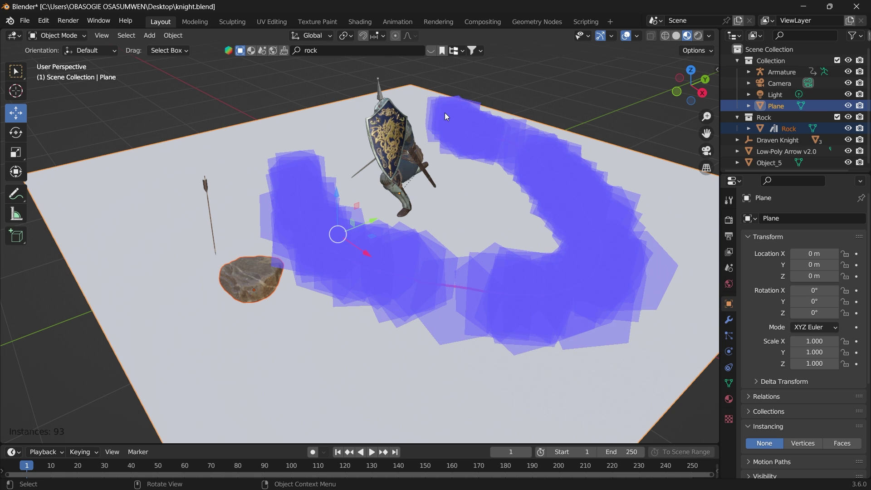
Set the scatter density to 8.51, scale to 0.65 and randomness to 28%, and generate the rocks
{"action": "left_click", "coordinate": [728, 201]}
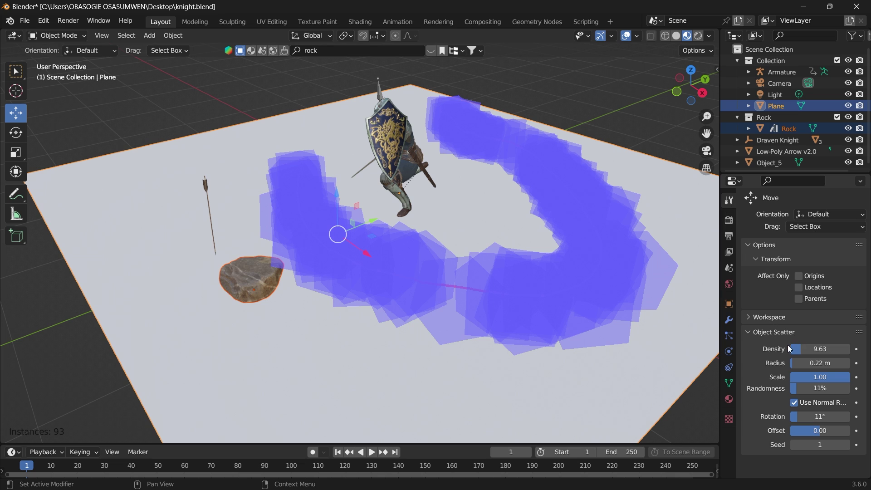
{"action": "mouse_move", "coordinate": [803, 349]}
{"action": "left_mouse_down"}
{"action": "mouse_move", "coordinate": [817, 349]}
{"action": "mouse_move", "coordinate": [800, 349]}
{"action": "left_mouse_up"}
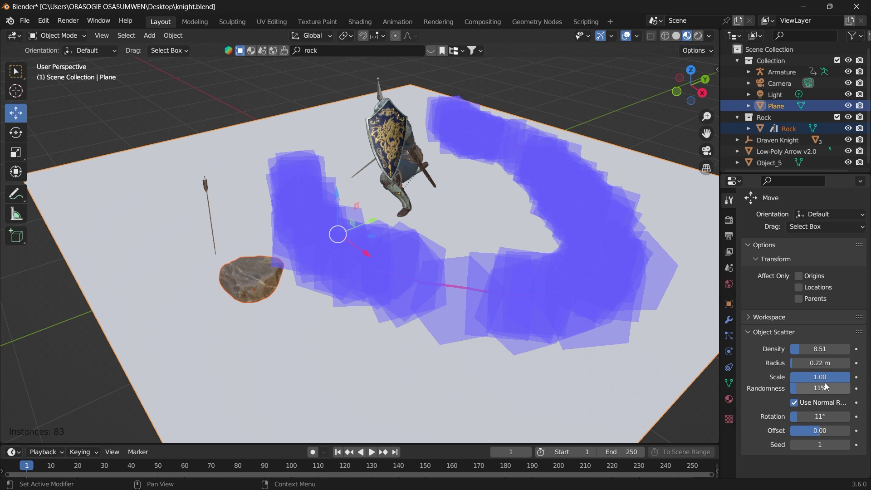
{"action": "mouse_move", "coordinate": [820, 377]}
{"action": "left_mouse_down"}
{"action": "mouse_move", "coordinate": [781, 377]}
{"action": "mouse_move", "coordinate": [831, 389]}
{"action": "left_mouse_up"}
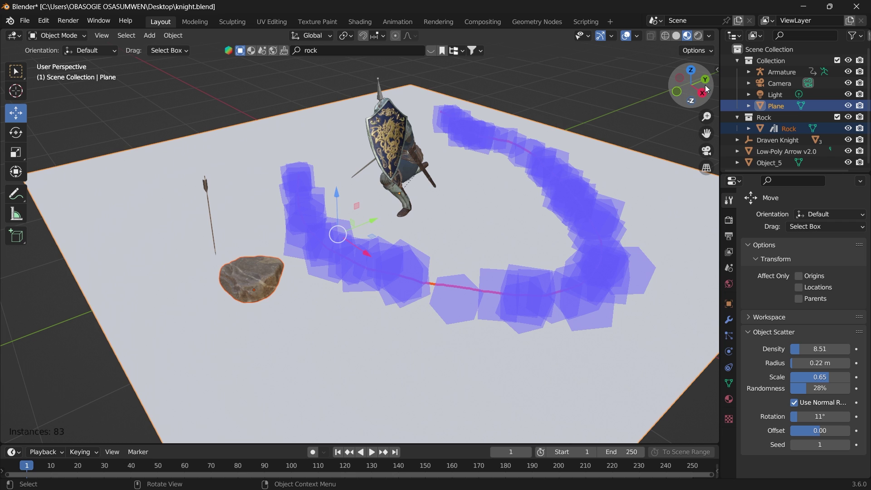
{"action": "key", "text": "Return"}
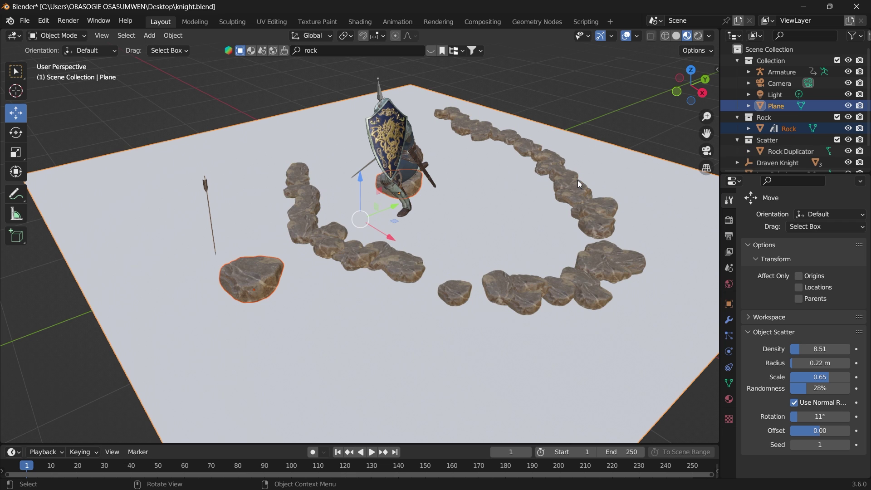
Select the Rock Duplicator in the Scatter collection and make its instances real
{"action": "left_click_drag", "start_coordinate": [673, 99], "coordinate": [618, 114]}
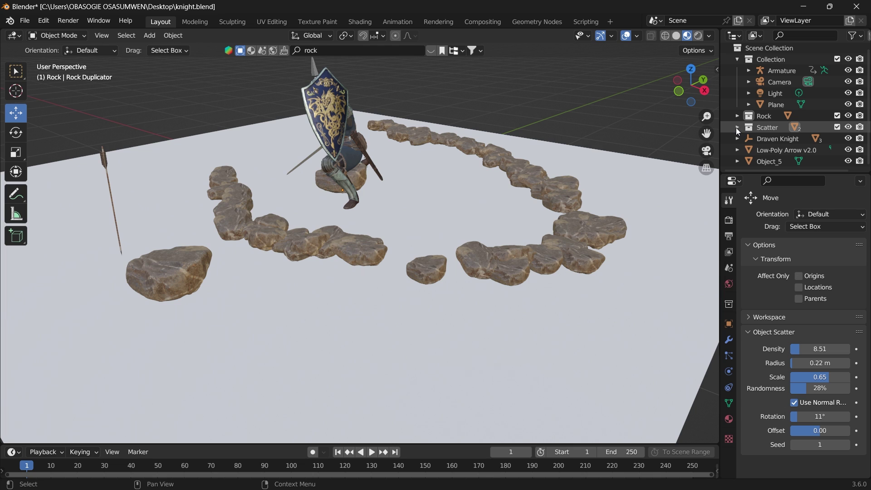
{"action": "left_click", "coordinate": [738, 127]}
{"action": "scroll", "coordinate": [806, 140], "scroll_direction": "down", "scroll_amount": 2}
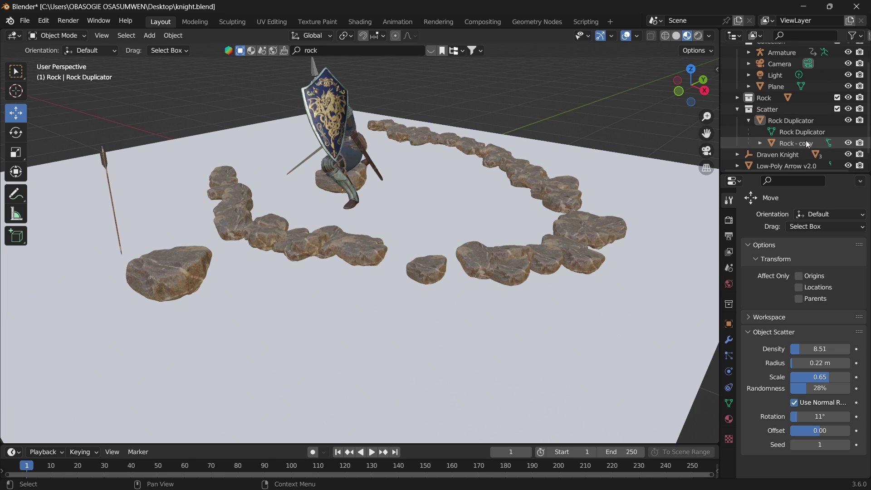
{"action": "left_click", "coordinate": [789, 120]}
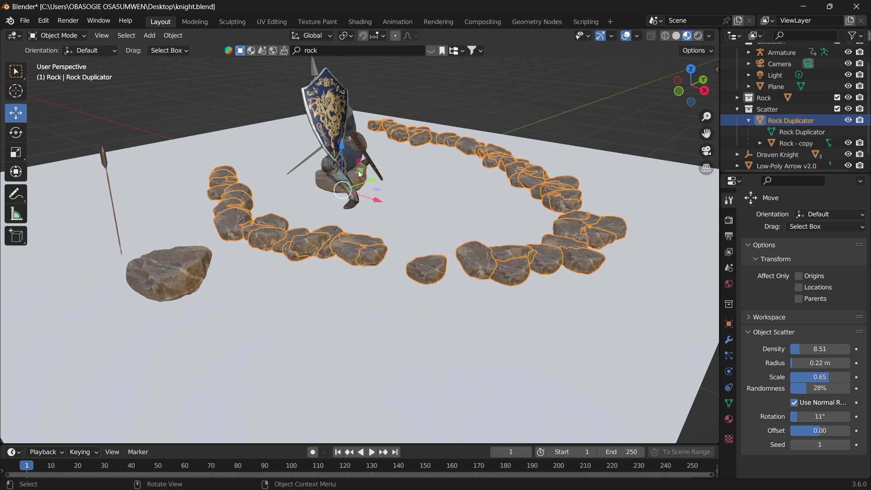
{"action": "left_click", "coordinate": [359, 174]}
{"action": "middle_click_drag", "start_coordinate": [360, 174], "coordinate": [323, 180]}
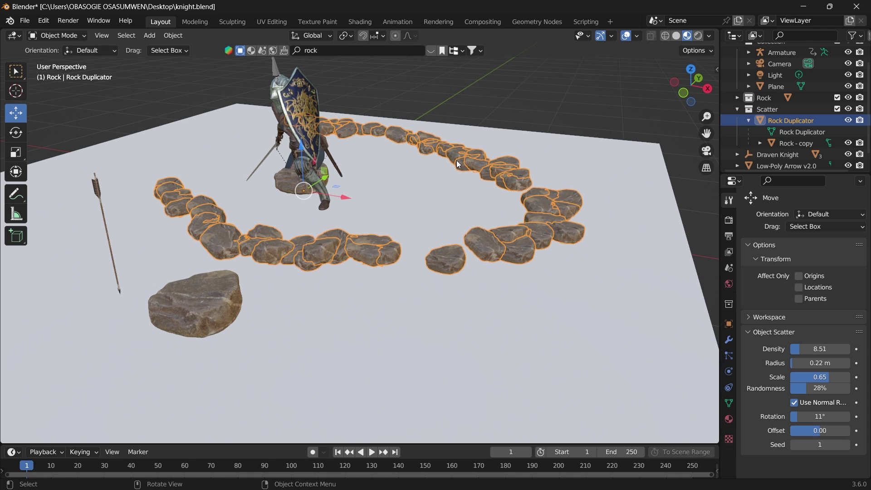
{"action": "key", "text": "ctrl+a"}
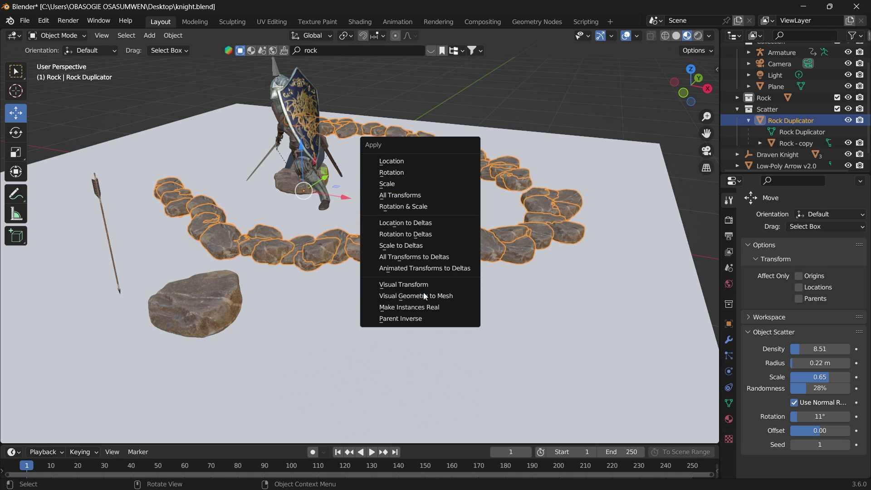
{"action": "left_click", "coordinate": [412, 307]}
Move individual scattered rocks away from the far end of the ring by hand
{"action": "left_click", "coordinate": [569, 239]}
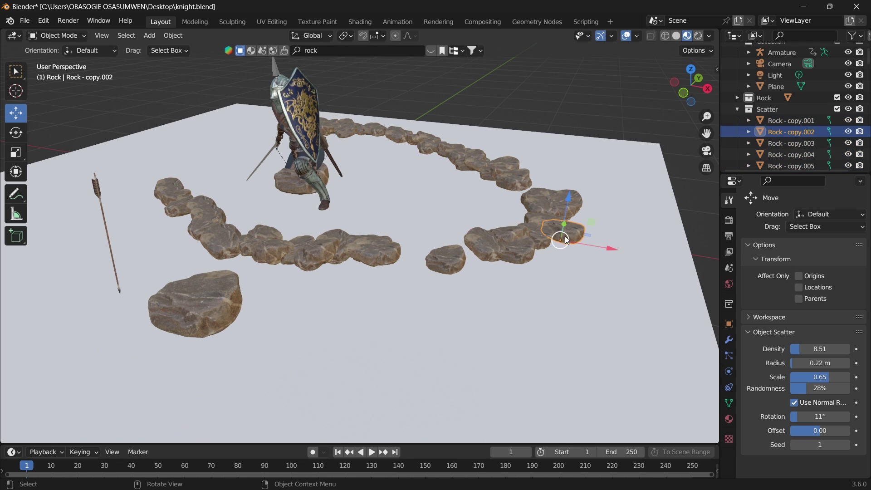
{"action": "key", "text": "g"}
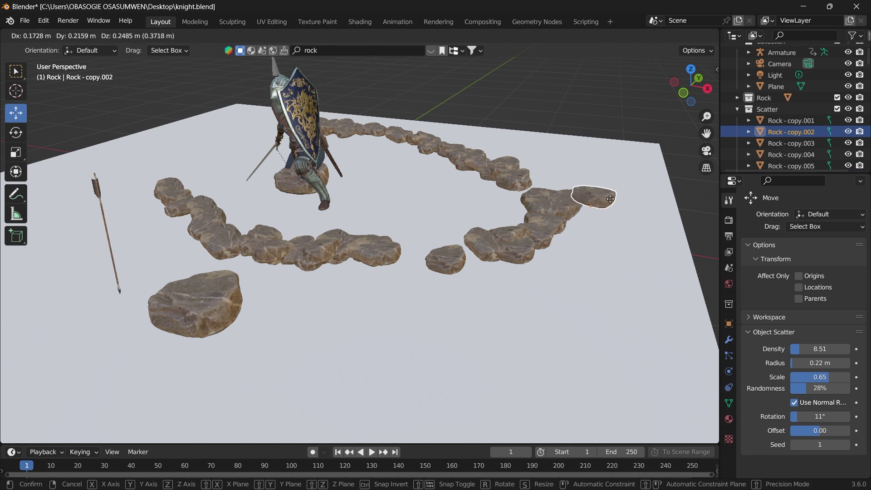
{"action": "left_click", "coordinate": [634, 200]}
{"action": "left_click", "coordinate": [570, 212]}
{"action": "key", "text": "g"}
{"action": "left_click", "coordinate": [549, 130]}
{"action": "left_click", "coordinate": [549, 208]}
{"action": "key", "text": "g"}
{"action": "left_click", "coordinate": [499, 141]}
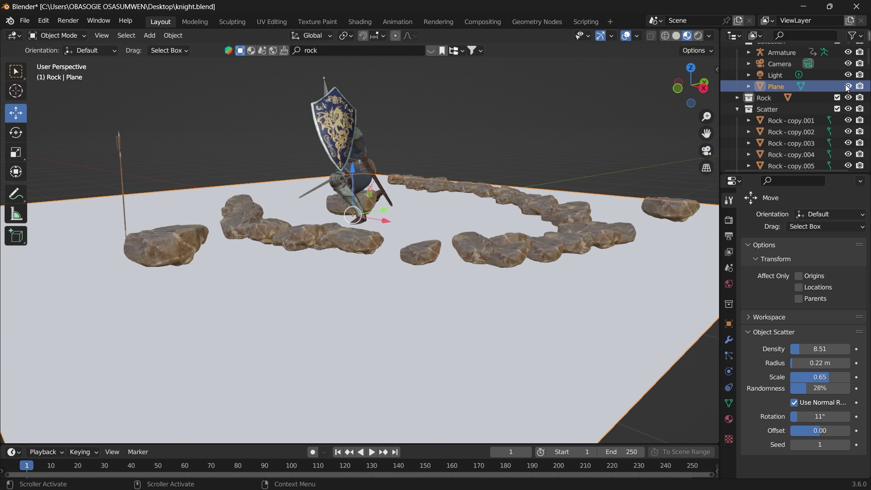
Hide the ground plane and select the leftover Rock Duplicator faces beneath the scattered rocks
{"action": "left_click", "coordinate": [848, 86]}
{"action": "scroll", "coordinate": [628, 207], "scroll_direction": "up", "scroll_amount": 1}
{"action": "scroll", "coordinate": [616, 211], "scroll_direction": "up", "scroll_amount": 2}
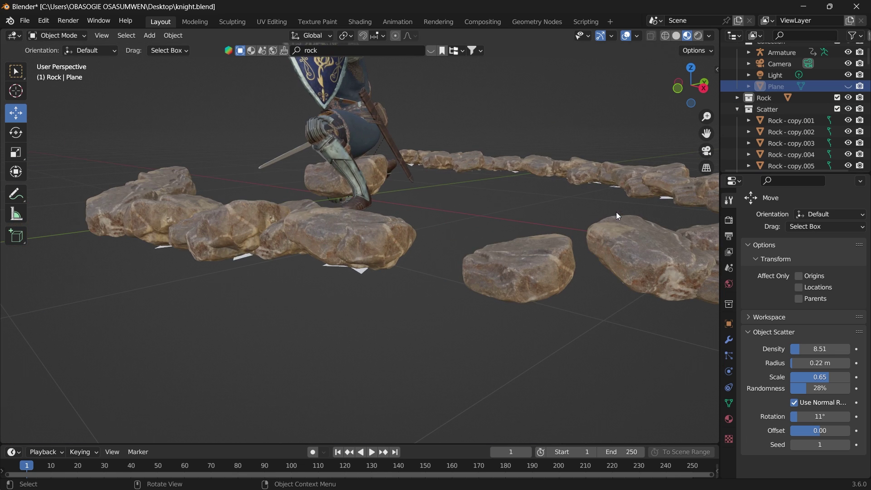
{"action": "left_click_drag", "start_coordinate": [691, 86], "coordinate": [710, 55]}
{"action": "left_click_drag", "start_coordinate": [691, 85], "coordinate": [683, 64]}
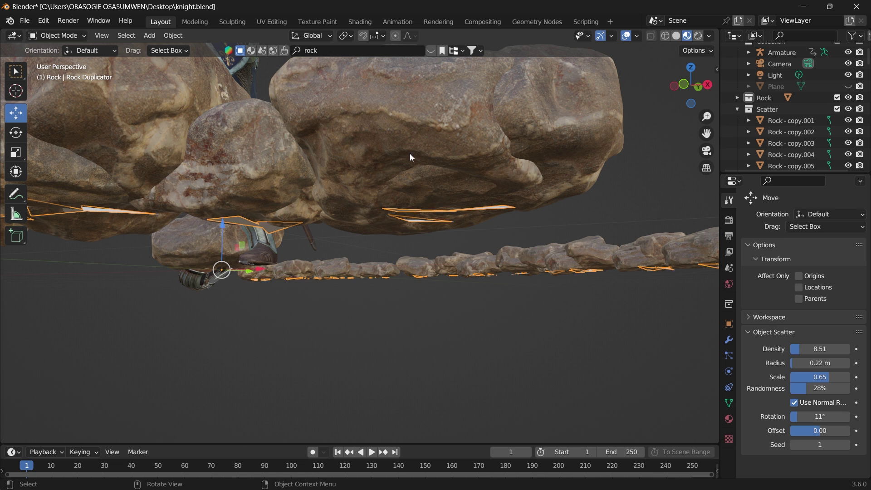
{"action": "scroll", "coordinate": [387, 194], "scroll_direction": "down", "scroll_amount": 2}
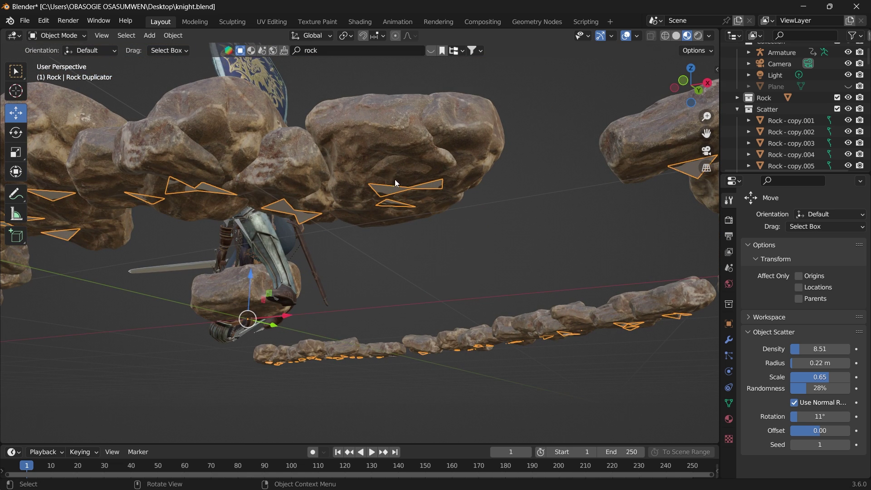
{"action": "left_click_drag", "start_coordinate": [688, 98], "coordinate": [687, 93]}
Set the Rock Duplicator's instancing to Vertices and show its instancer in the viewport
{"action": "left_click", "coordinate": [728, 323]}
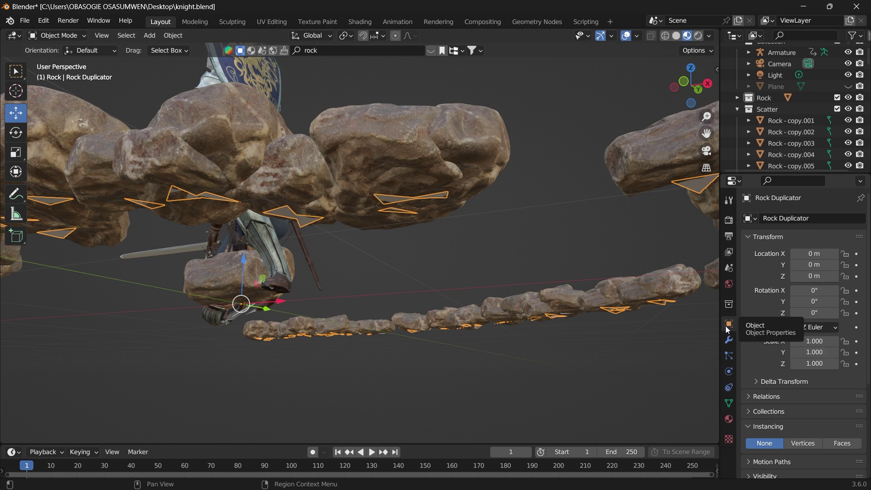
{"action": "scroll", "coordinate": [786, 381], "scroll_direction": "down", "scroll_amount": 2}
{"action": "left_click", "coordinate": [751, 372]}
{"action": "left_click", "coordinate": [751, 373]}
{"action": "left_click", "coordinate": [801, 387]}
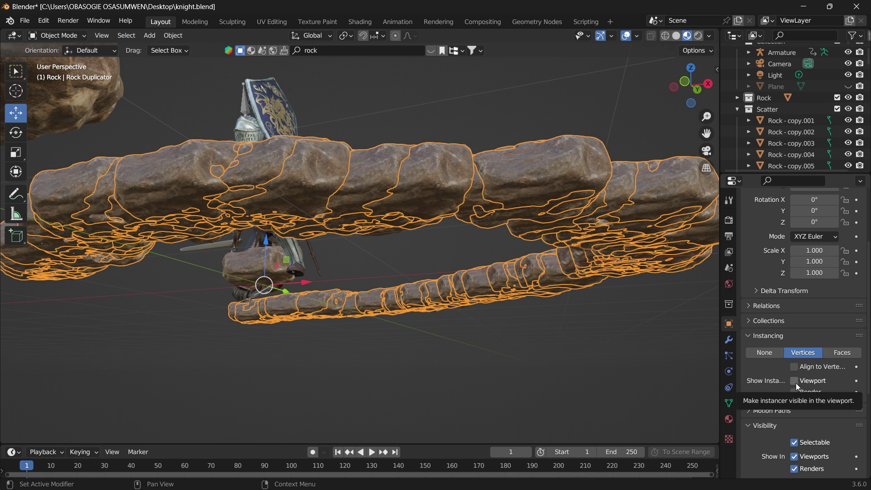
{"action": "left_click", "coordinate": [795, 381]}
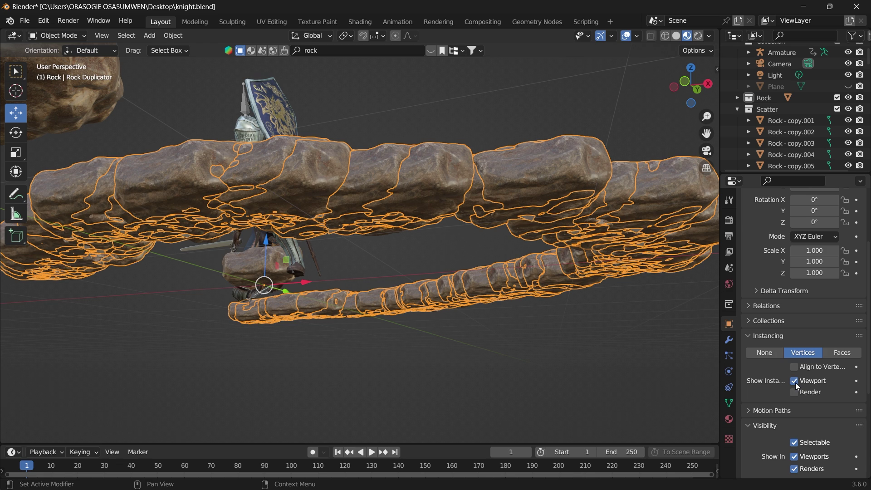
{"action": "left_click", "coordinate": [795, 381]}
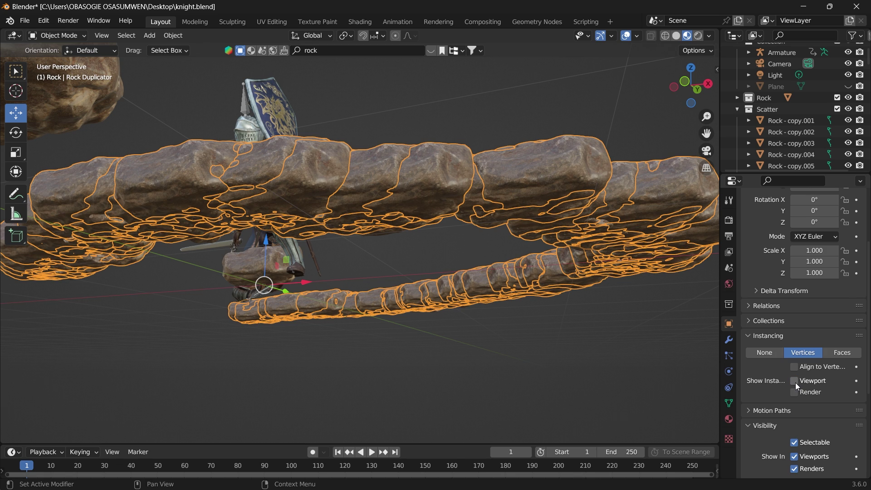
{"action": "left_click", "coordinate": [795, 382]}
{"action": "left_click", "coordinate": [796, 383]}
{"action": "left_click", "coordinate": [796, 382]}
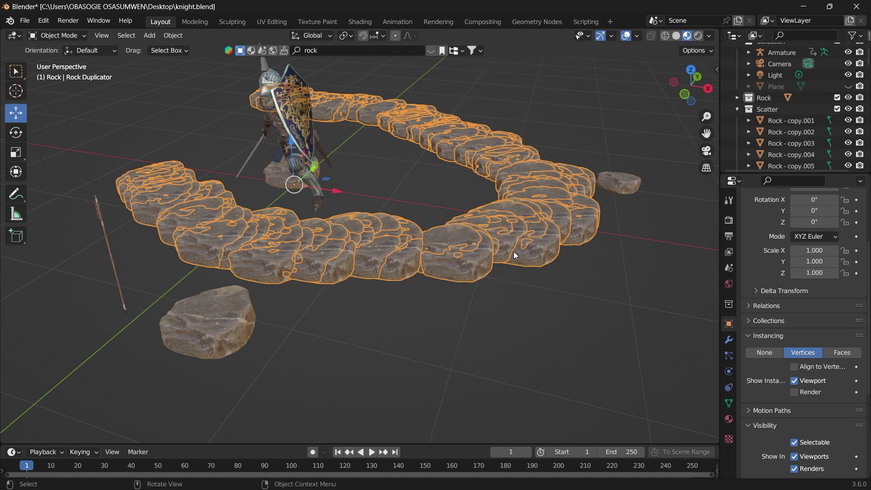
Delete the Rock Duplicator object and one of the scattered rocks in the ring
{"action": "key", "text": "x"}
{"action": "left_click", "coordinate": [513, 251]}
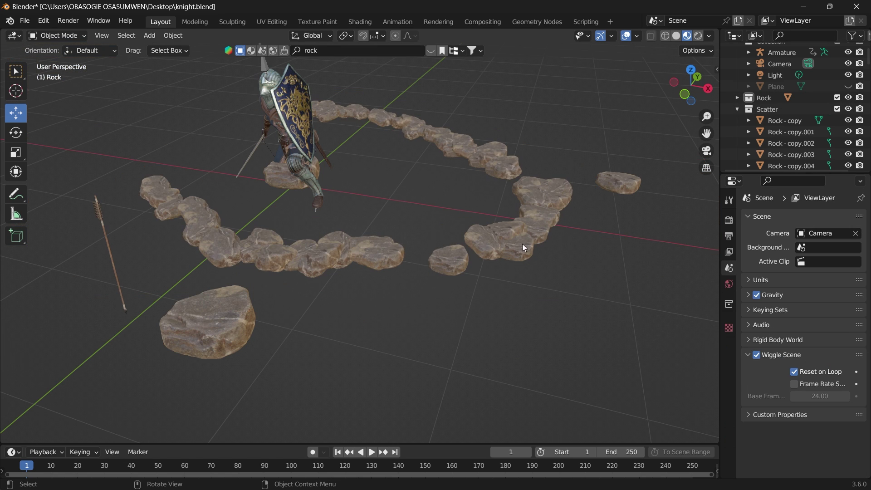
{"action": "left_click", "coordinate": [546, 219]}
{"action": "key", "text": "x"}
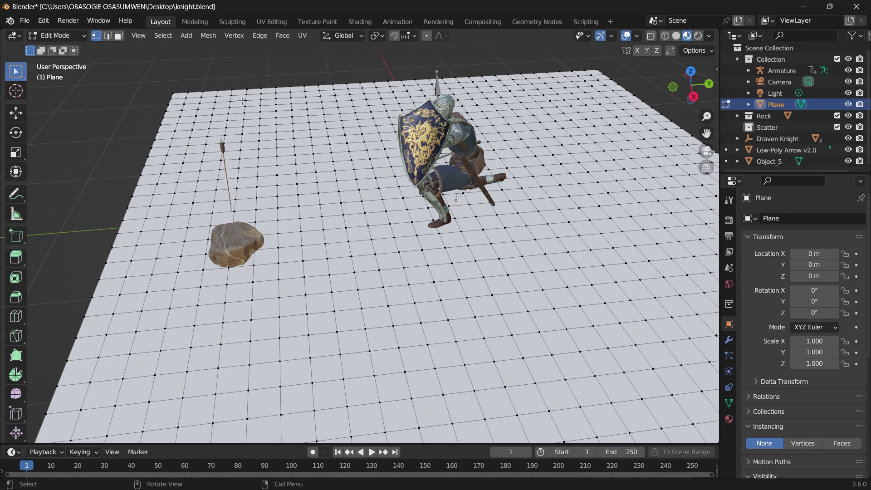
Sculpt raised hills into the subdivided ground plane with the Elastic Deform brush
{"action": "scroll", "coordinate": [518, 164], "scroll_direction": "down", "scroll_amount": 5}
{"action": "key", "text": "ctrl+Tab"}
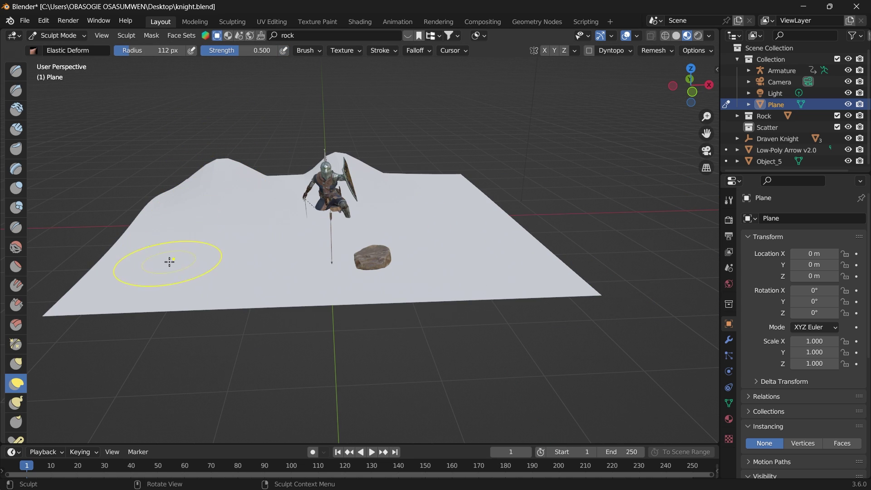
{"action": "left_click_drag", "start_coordinate": [165, 261], "coordinate": [147, 205]}
{"action": "mouse_move", "coordinate": [463, 224]}
{"action": "left_mouse_down"}
{"action": "mouse_move", "coordinate": [473, 179]}
{"action": "mouse_move", "coordinate": [300, 272]}
{"action": "mouse_move", "coordinate": [330, 243]}
{"action": "left_mouse_up"}
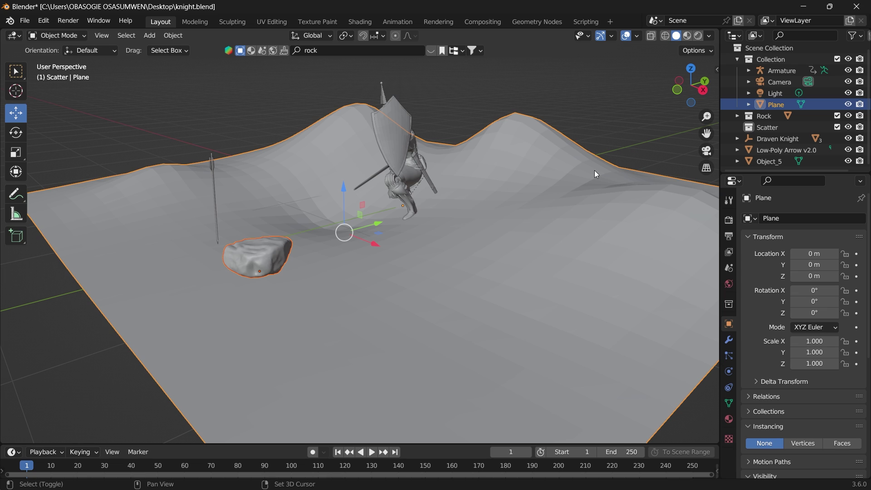
Start Scatter Objects with the rock on the sculpted plane and paint winding strokes across the ground and over the hills
{"action": "left_click", "coordinate": [173, 36]}
{"action": "left_click", "coordinate": [220, 438]}
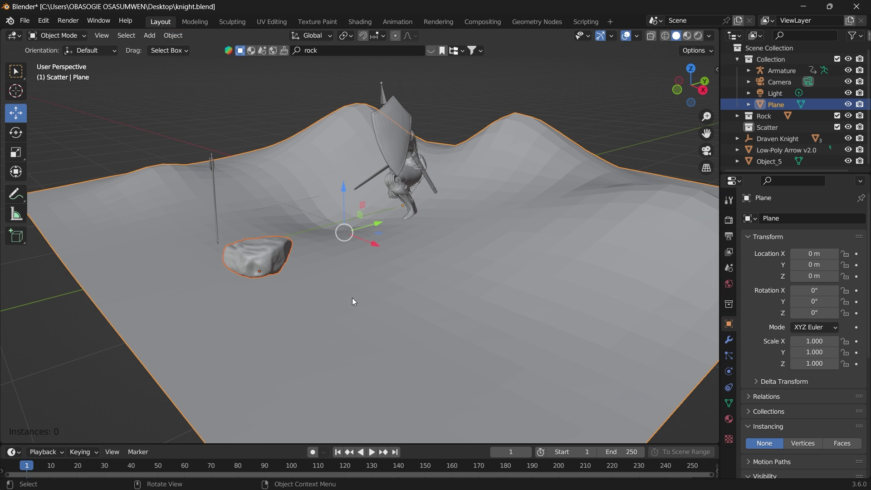
{"action": "mouse_move", "coordinate": [356, 299]}
{"action": "left_mouse_down"}
{"action": "mouse_move", "coordinate": [492, 292]}
{"action": "mouse_move", "coordinate": [580, 224]}
{"action": "mouse_move", "coordinate": [531, 175]}
{"action": "left_mouse_up"}
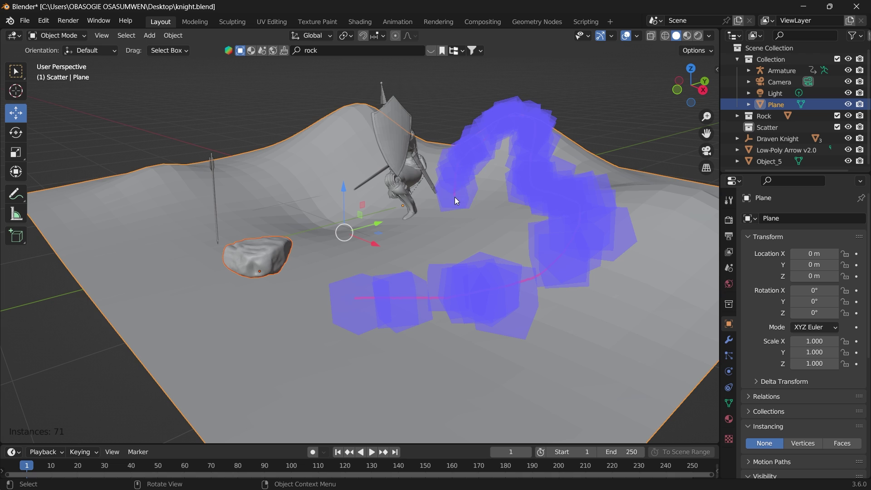
{"action": "mouse_move", "coordinate": [455, 203]}
{"action": "left_mouse_down"}
{"action": "mouse_move", "coordinate": [299, 186]}
{"action": "mouse_move", "coordinate": [405, 238]}
{"action": "mouse_move", "coordinate": [281, 299]}
{"action": "mouse_move", "coordinate": [187, 202]}
{"action": "mouse_move", "coordinate": [118, 198]}
{"action": "mouse_move", "coordinate": [110, 222]}
{"action": "left_mouse_up"}
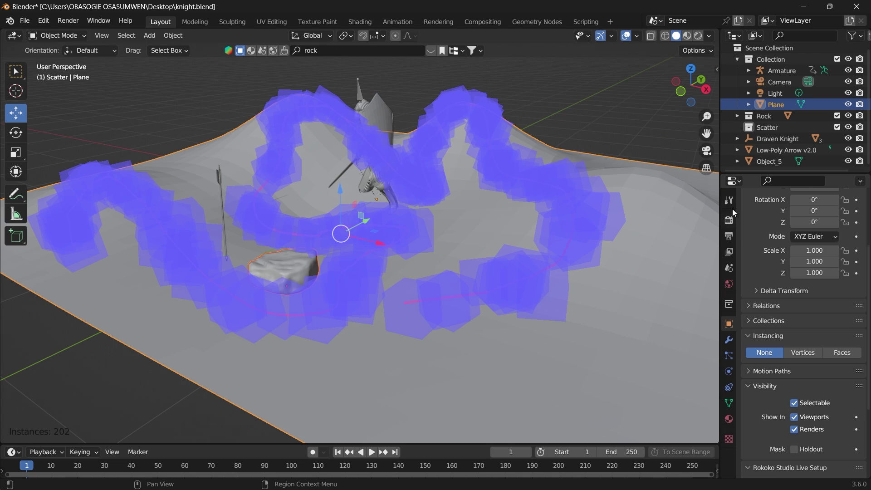
Set the scatter density to 22.69, radius 0.93 m, scale 0.19, randomness 42% and rotation 13°, and apply the scatter
{"action": "left_click", "coordinate": [729, 202]}
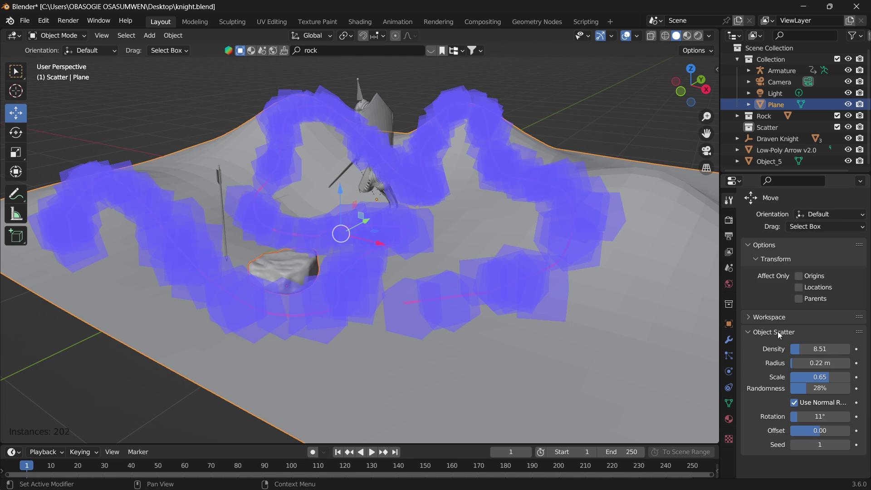
{"action": "left_click_drag", "start_coordinate": [811, 350], "coordinate": [798, 377]}
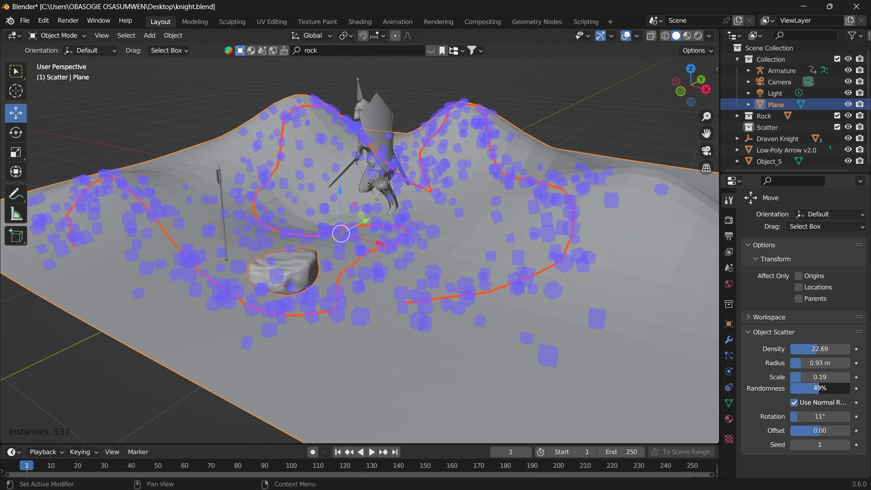
{"action": "left_click_drag", "start_coordinate": [819, 388], "coordinate": [815, 388]}
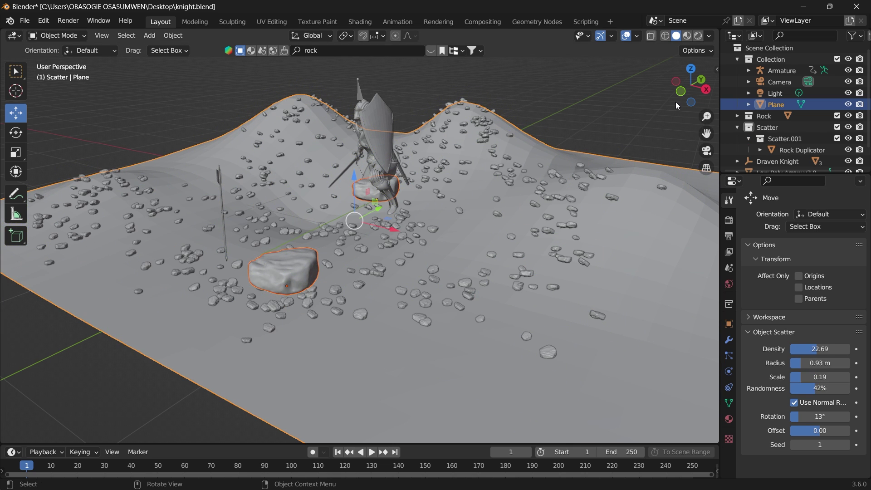
Inspect the rocks scattered over the hills and undo that scatter
{"action": "left_click_drag", "start_coordinate": [683, 96], "coordinate": [543, 90]}
{"action": "scroll", "coordinate": [458, 130], "scroll_direction": "up", "scroll_amount": 1}
{"action": "left_click_drag", "start_coordinate": [691, 97], "coordinate": [701, 107]}
{"action": "key", "text": "ctrl+z"}
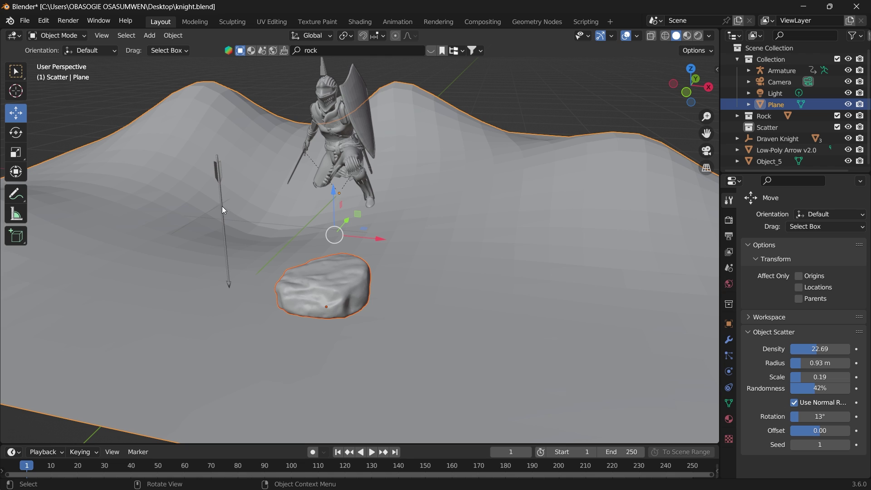
Select the low-poly arrow and place the 3D cursor on its tip
{"action": "left_click_drag", "start_coordinate": [706, 133], "coordinate": [788, 129]}
{"action": "scroll", "coordinate": [387, 291], "scroll_direction": "up", "scroll_amount": 3}
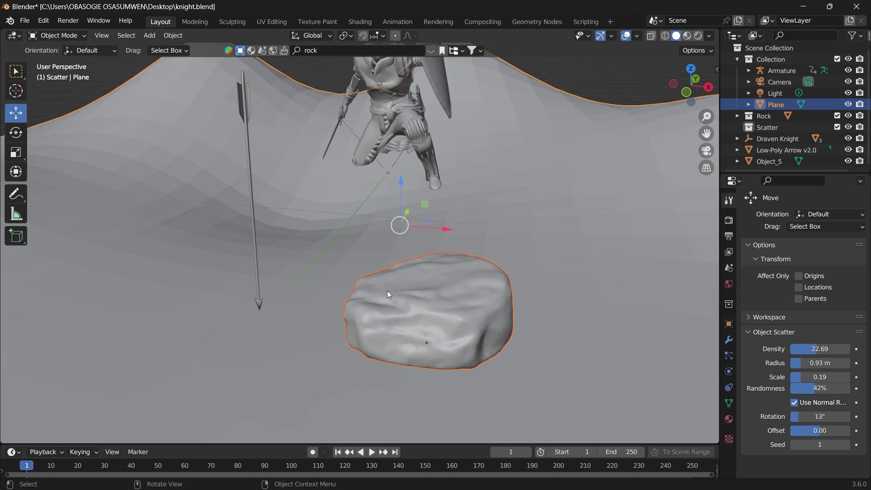
{"action": "left_click", "coordinate": [269, 299]}
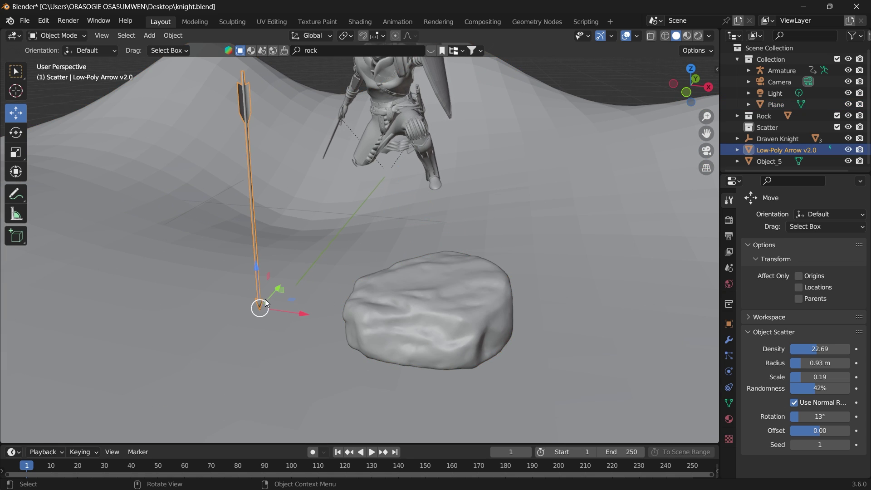
{"action": "middle_click_drag", "start_coordinate": [600, 120], "coordinate": [598, 195]}
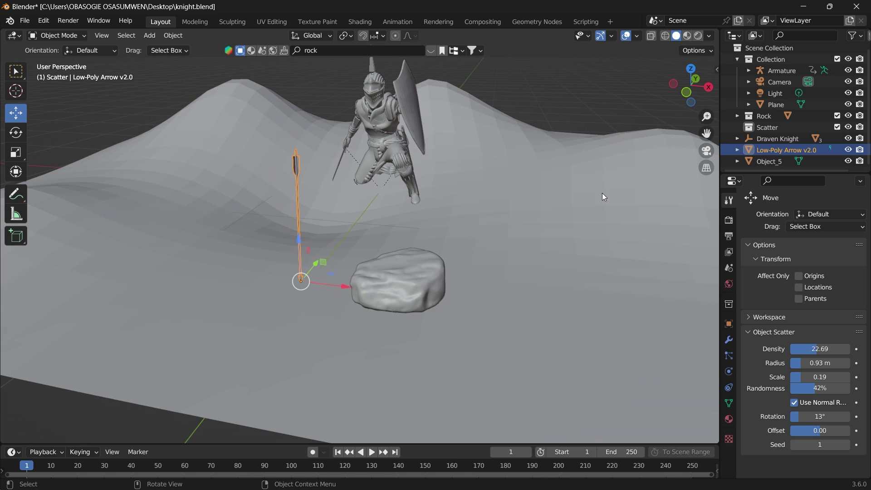
{"action": "middle_click_drag", "start_coordinate": [492, 192], "coordinate": [609, 144]}
{"action": "scroll", "coordinate": [361, 260], "scroll_direction": "up", "scroll_amount": 3}
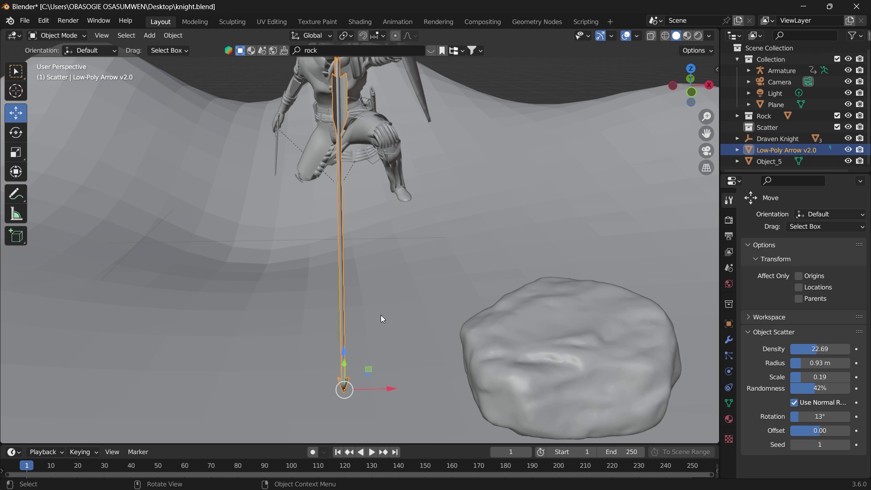
{"action": "left_click", "coordinate": [352, 121]}
{"action": "left_click", "coordinate": [342, 118]}
{"action": "left_click", "coordinate": [16, 90]}
{"action": "middle_click_drag", "start_coordinate": [372, 381], "coordinate": [369, 265], "text": "shift"}
{"action": "scroll", "coordinate": [369, 266], "scroll_direction": "up", "scroll_amount": 4}
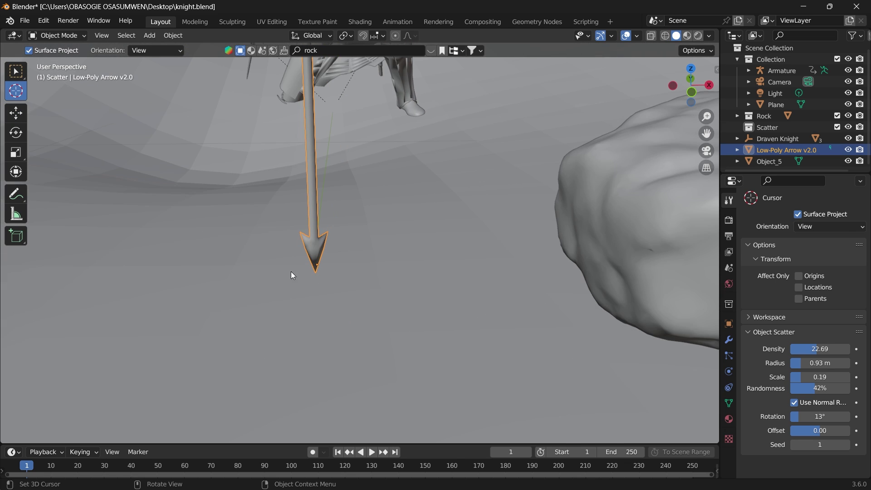
{"action": "left_click", "coordinate": [316, 269]}
Set the arrow's origin to the 3D cursor
{"action": "mouse_move", "coordinate": [692, 91]}
{"action": "left_mouse_down"}
{"action": "mouse_move", "coordinate": [708, 98]}
{"action": "mouse_move", "coordinate": [698, 93]}
{"action": "left_mouse_up"}
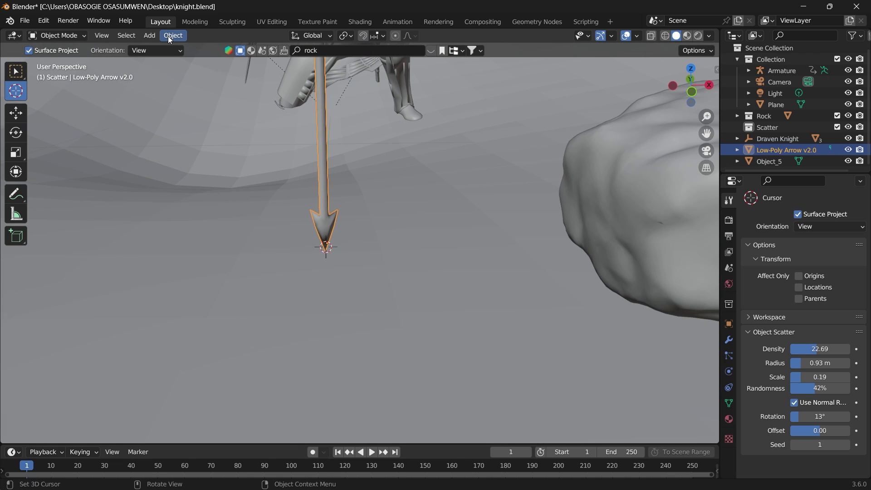
{"action": "left_click", "coordinate": [169, 37]}
{"action": "mouse_move", "coordinate": [204, 60]}
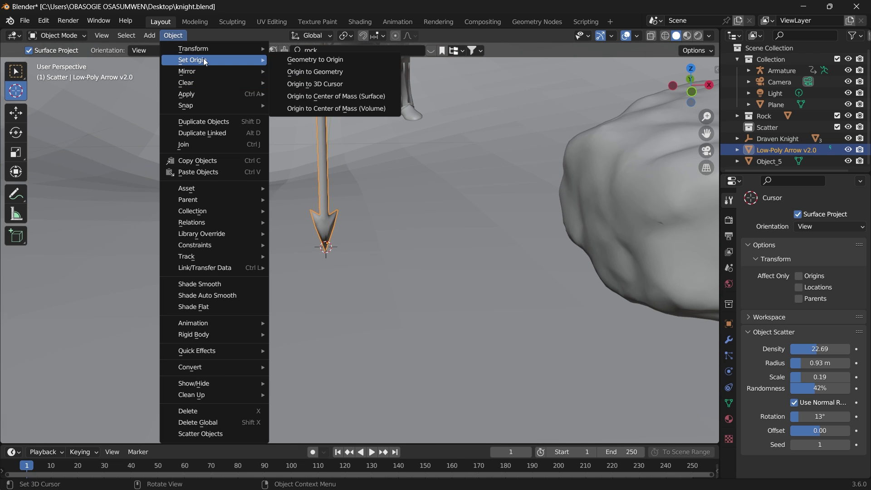
{"action": "left_click", "coordinate": [331, 86]}
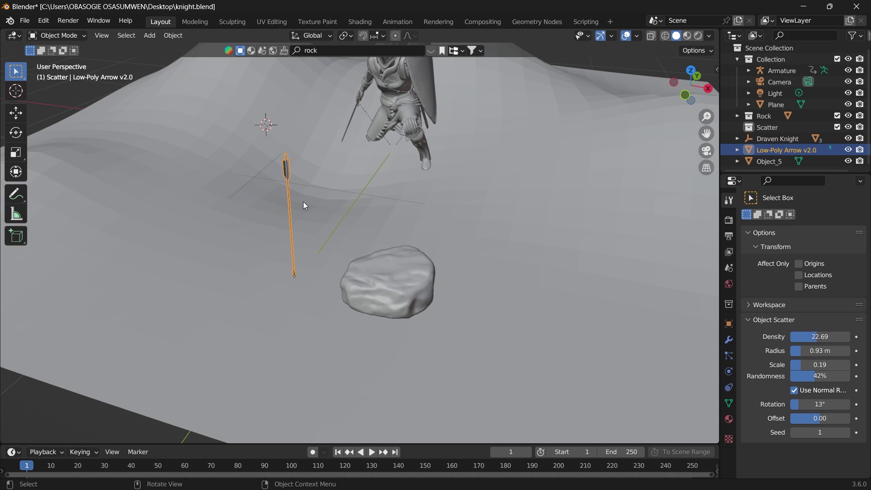
Try to run Scatter Objects with the arrow and rock selected and the sculpted plane as the active object
{"action": "left_click", "coordinate": [382, 292], "text": "shift"}
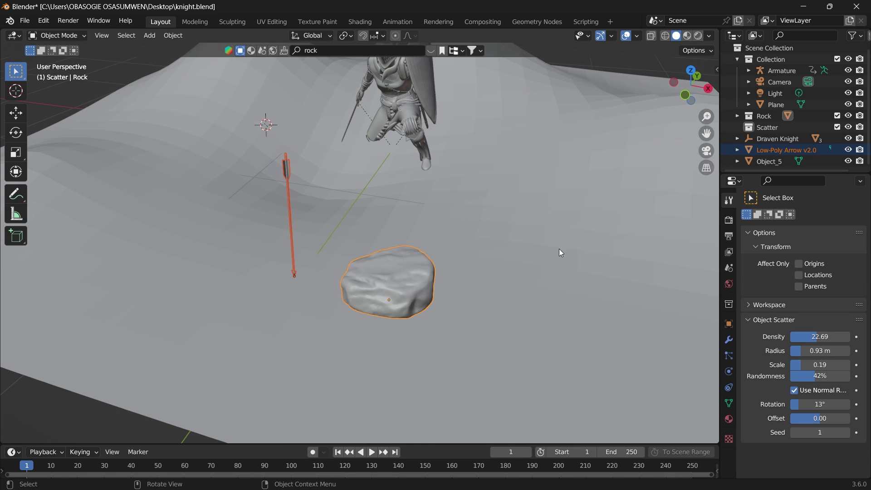
{"action": "left_click", "coordinate": [480, 235], "text": "shift"}
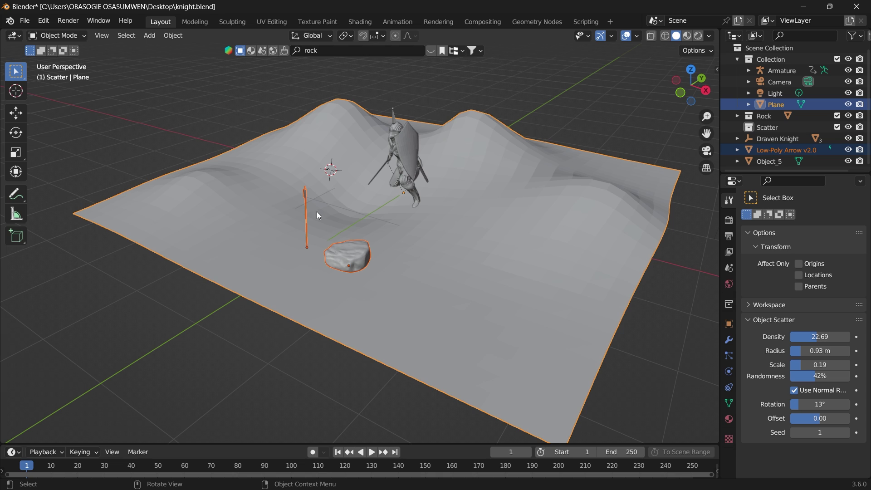
{"action": "left_click", "coordinate": [181, 37]}
{"action": "left_click", "coordinate": [201, 434]}
{"action": "left_click", "coordinate": [311, 227]}
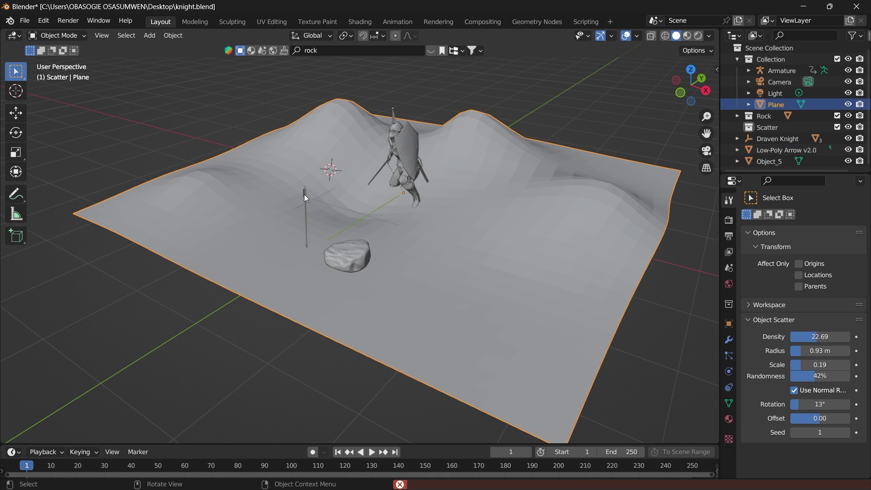
Scatter the arrow and rock together over the sculpted plane along long winding strokes around the knight and across the hills
{"action": "left_click", "coordinate": [306, 198]}
{"action": "left_click", "coordinate": [344, 253], "text": "shift"}
{"action": "left_click", "coordinate": [450, 234], "text": "shift"}
{"action": "key", "text": "F3"}
{"action": "type", "text": "sc"}
{"action": "left_click", "coordinate": [489, 273]}
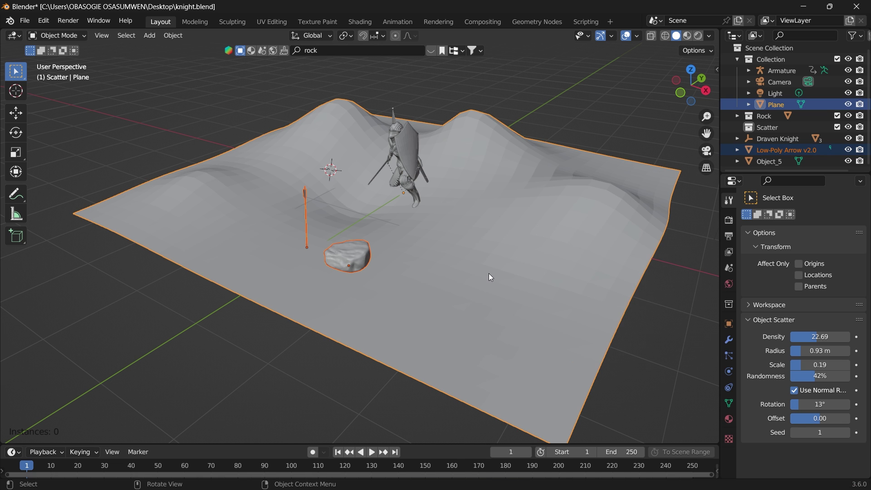
{"action": "mouse_move", "coordinate": [552, 148]}
{"action": "middle_mouse_down"}
{"action": "mouse_move", "coordinate": [542, 136]}
{"action": "mouse_move", "coordinate": [497, 151]}
{"action": "mouse_move", "coordinate": [521, 146]}
{"action": "mouse_move", "coordinate": [488, 159]}
{"action": "mouse_move", "coordinate": [518, 153]}
{"action": "mouse_move", "coordinate": [481, 181]}
{"action": "middle_mouse_up"}
{"action": "mouse_move", "coordinate": [383, 326]}
{"action": "left_mouse_down"}
{"action": "mouse_move", "coordinate": [429, 326]}
{"action": "mouse_move", "coordinate": [516, 281]}
{"action": "mouse_move", "coordinate": [540, 184]}
{"action": "mouse_move", "coordinate": [526, 108]}
{"action": "mouse_move", "coordinate": [482, 81]}
{"action": "mouse_move", "coordinate": [372, 97]}
{"action": "mouse_move", "coordinate": [274, 138]}
{"action": "mouse_move", "coordinate": [210, 153]}
{"action": "mouse_move", "coordinate": [215, 204]}
{"action": "mouse_move", "coordinate": [302, 209]}
{"action": "mouse_move", "coordinate": [417, 241]}
{"action": "mouse_move", "coordinate": [330, 342]}
{"action": "mouse_move", "coordinate": [556, 403]}
{"action": "mouse_move", "coordinate": [652, 177]}
{"action": "left_mouse_up"}
{"action": "middle_click_drag", "start_coordinate": [675, 146], "coordinate": [599, 158]}
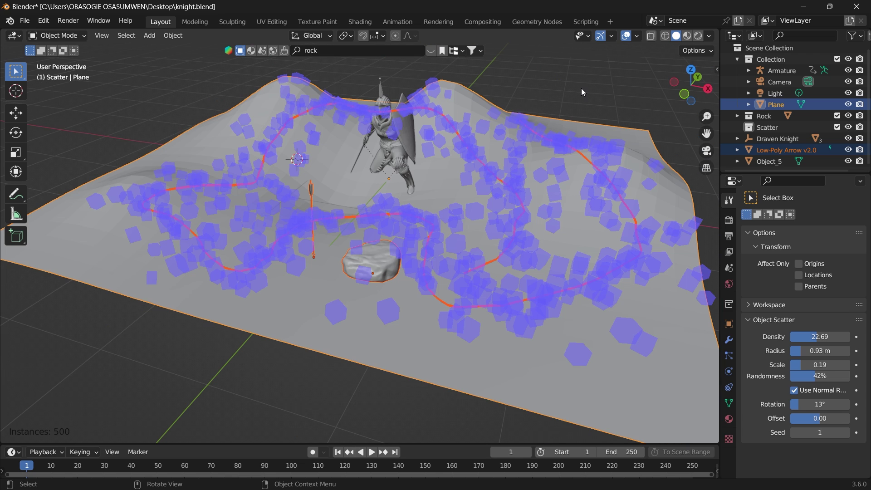
{"action": "key", "text": "Return"}
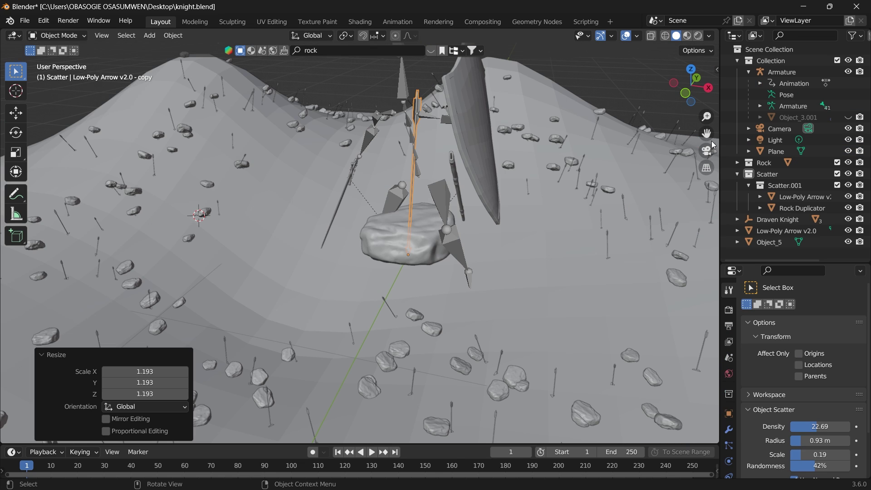
Scale up the arrow copy that drives the scattered arrows, enlarging all of its instances
{"action": "middle_click_drag", "start_coordinate": [493, 266], "coordinate": [490, 203], "text": "shift"}
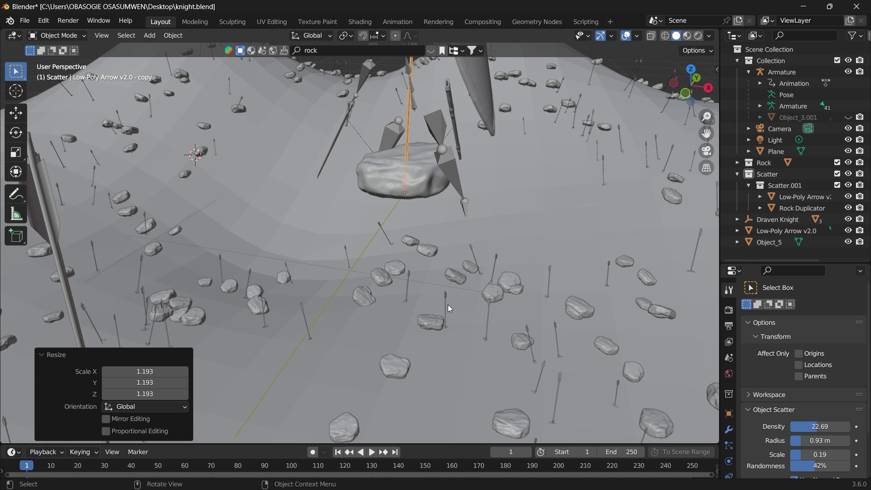
{"action": "mouse_move", "coordinate": [679, 99]}
{"action": "left_mouse_down"}
{"action": "mouse_move", "coordinate": [676, 109]}
{"action": "mouse_move", "coordinate": [667, 90]}
{"action": "left_mouse_up"}
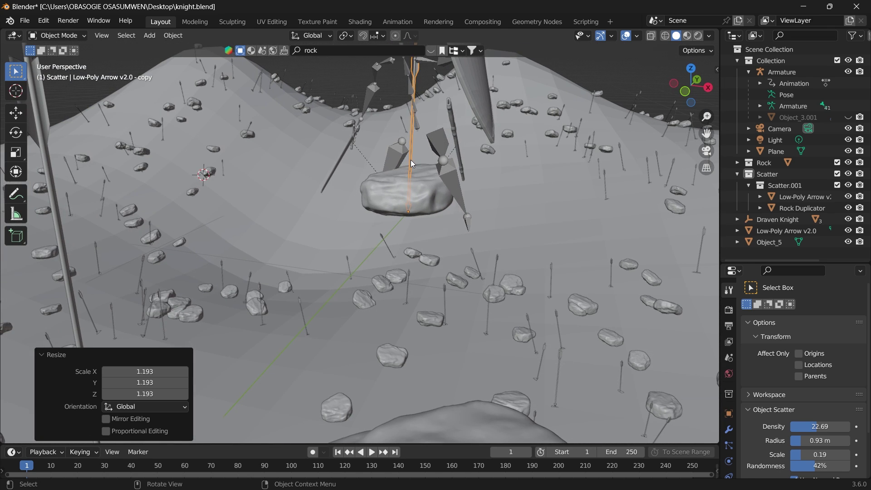
{"action": "key", "text": "s"}
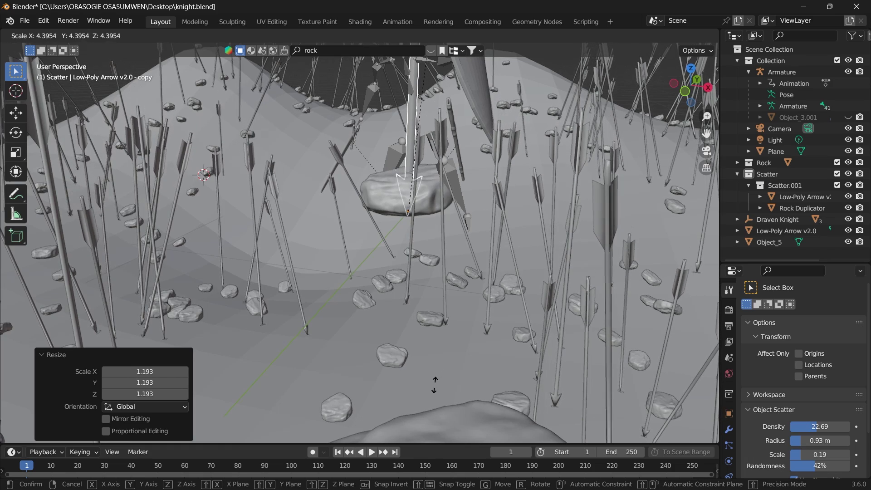
{"action": "left_click", "coordinate": [442, 366]}
Hide the original rock copy and arrow copy beside the knight, keeping their scattered instances
{"action": "scroll", "coordinate": [442, 367], "scroll_direction": "down", "scroll_amount": 6}
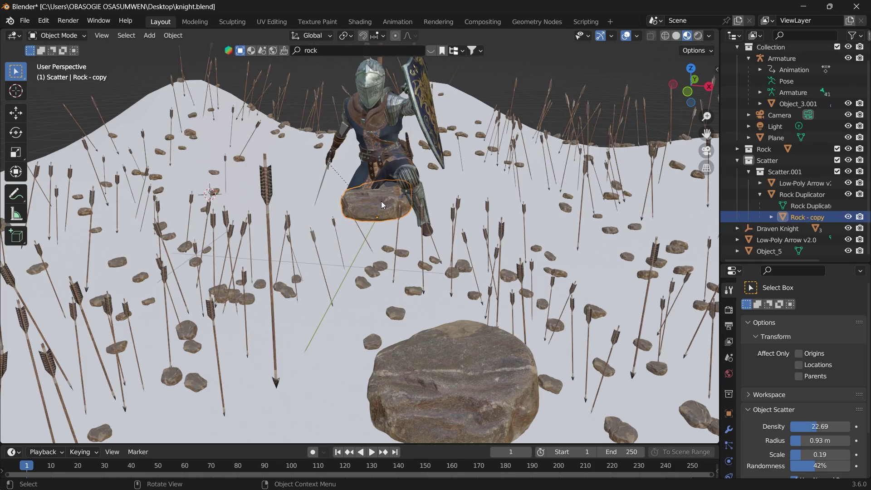
{"action": "key", "text": "h"}
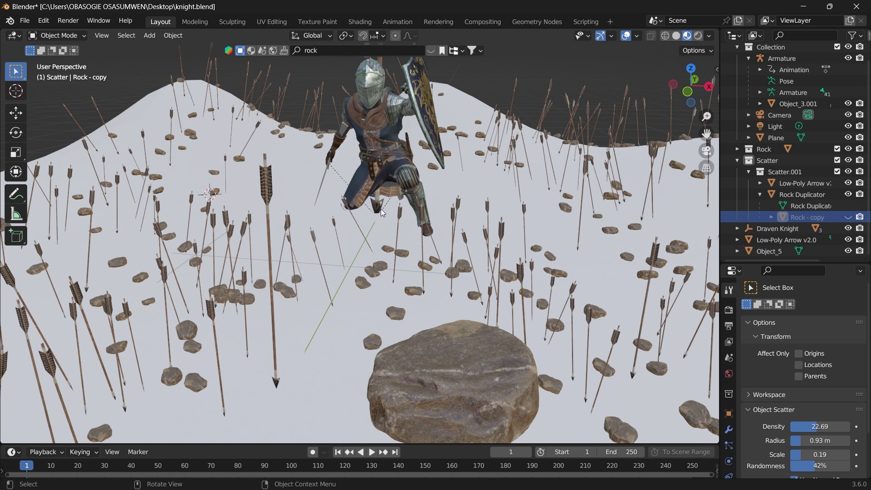
{"action": "left_click", "coordinate": [382, 210]}
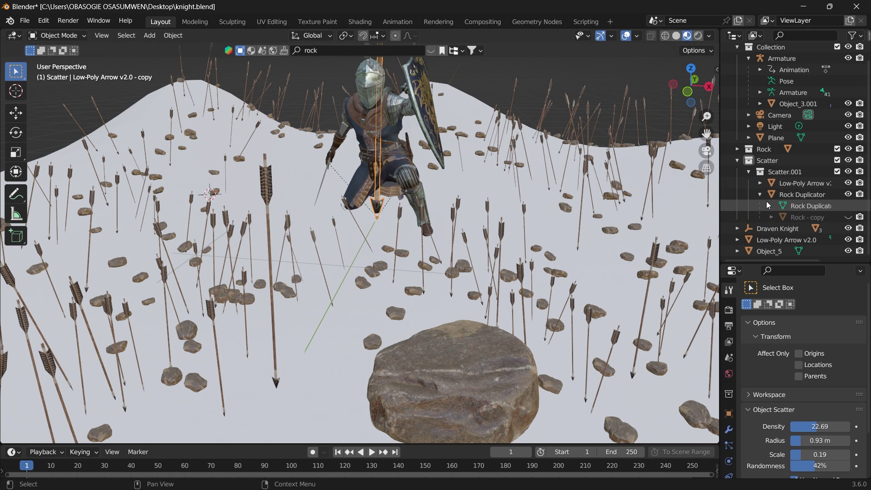
{"action": "left_click", "coordinate": [760, 184]}
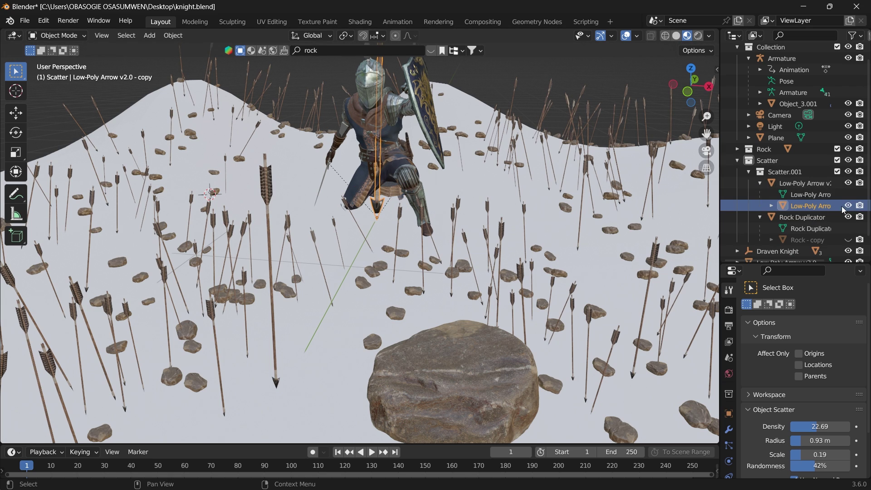
{"action": "left_click", "coordinate": [847, 206]}
{"action": "scroll", "coordinate": [549, 217], "scroll_direction": "down", "scroll_amount": 3}
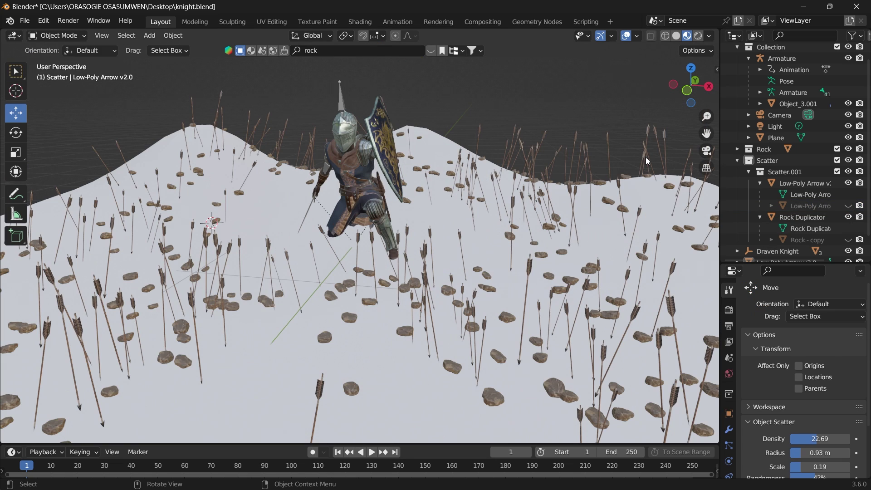